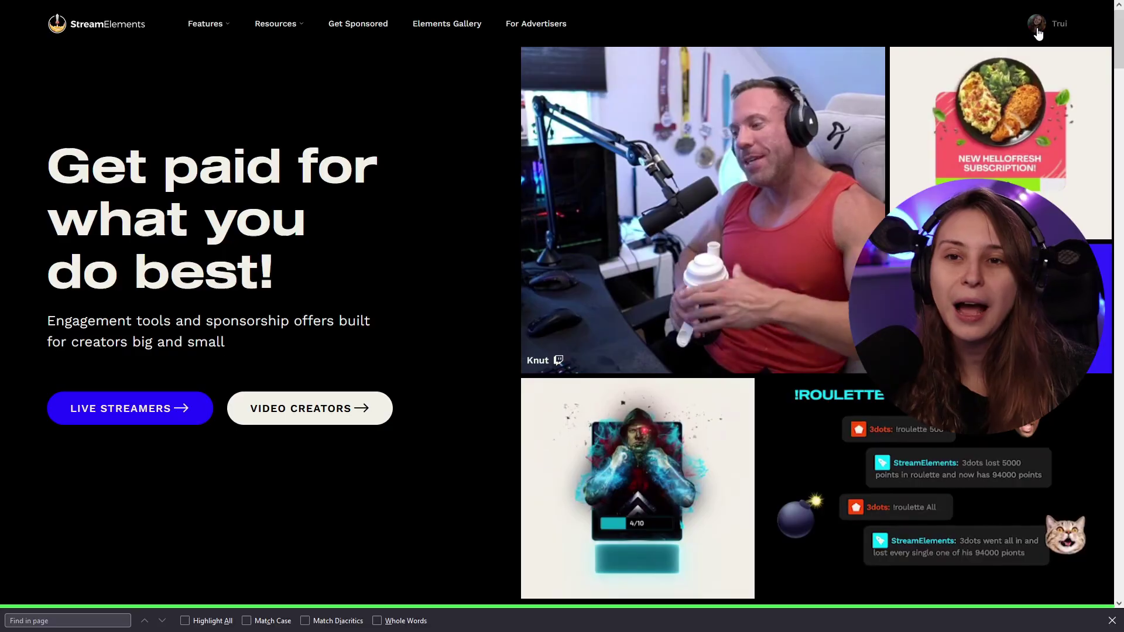
- Go to the StreamElements Dashboard from the avatar menu on the homepage
click(1026, 63)
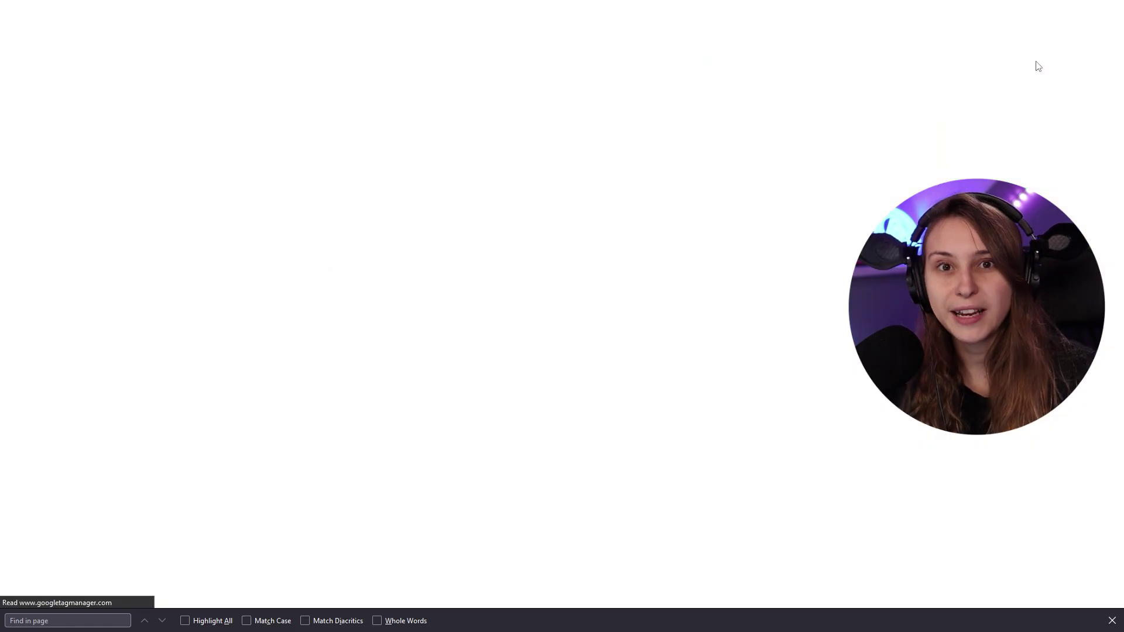
- Open Chatbot > Chat commands to see the default commands list
click(41, 226)
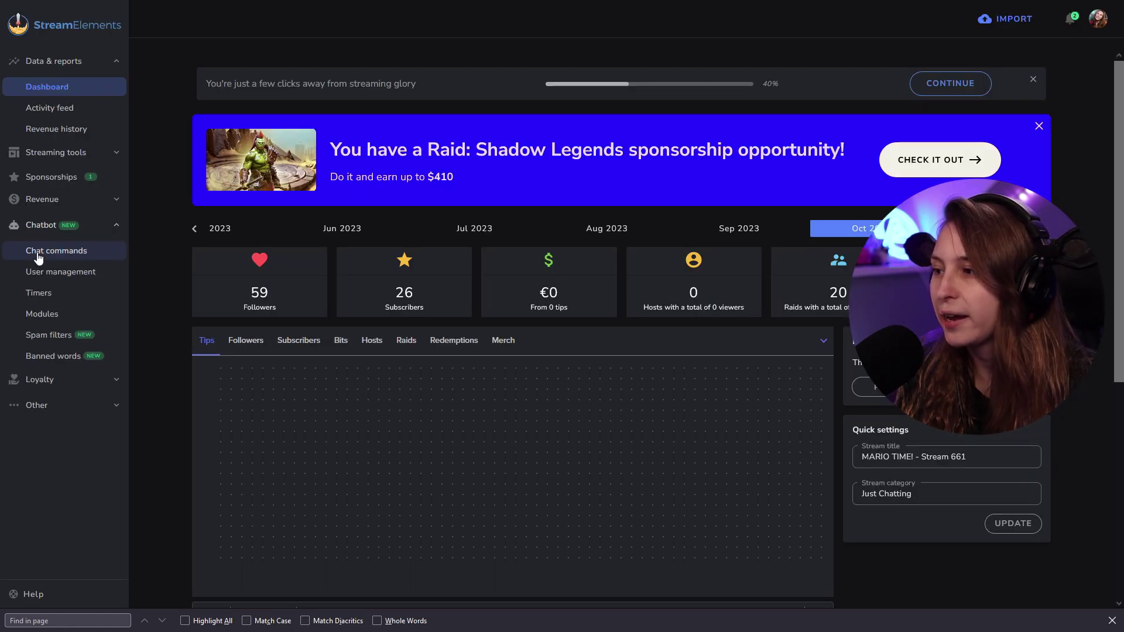
click(44, 251)
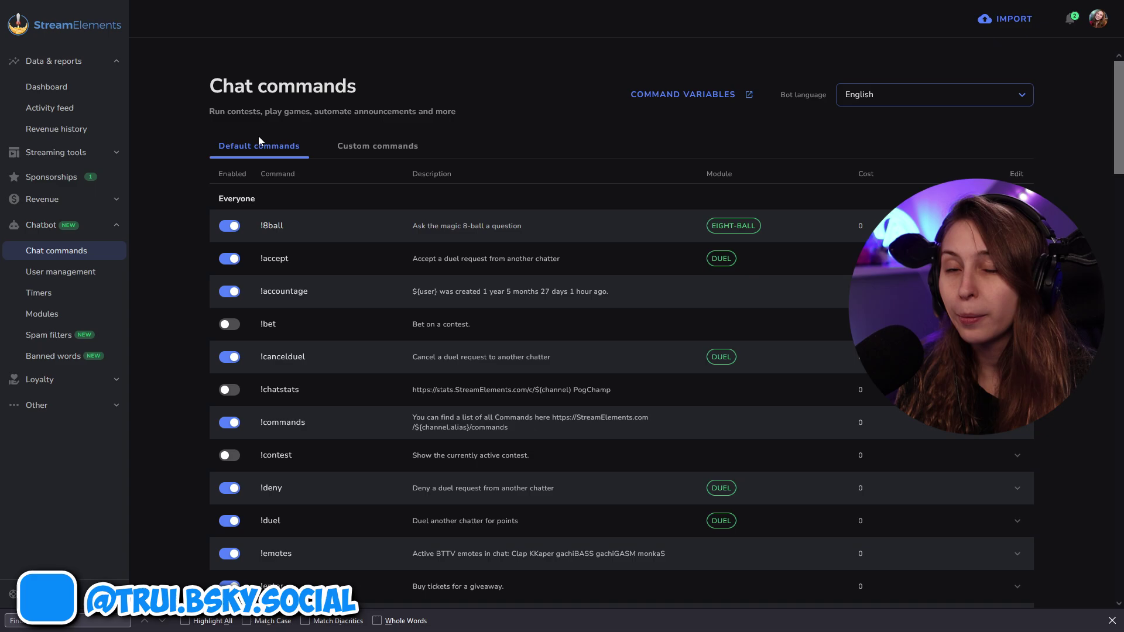
scroll(289, 319, down, 5)
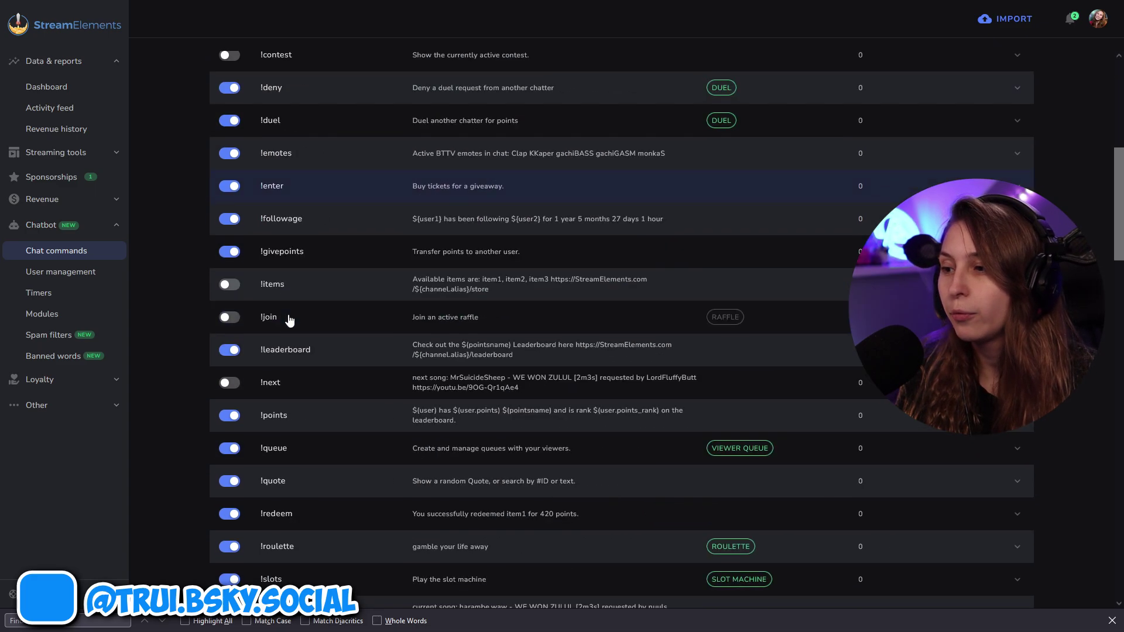
scroll(276, 319, down, 3)
scroll(301, 343, up, 3)
scroll(338, 320, up, 4)
scroll(339, 321, up, 1)
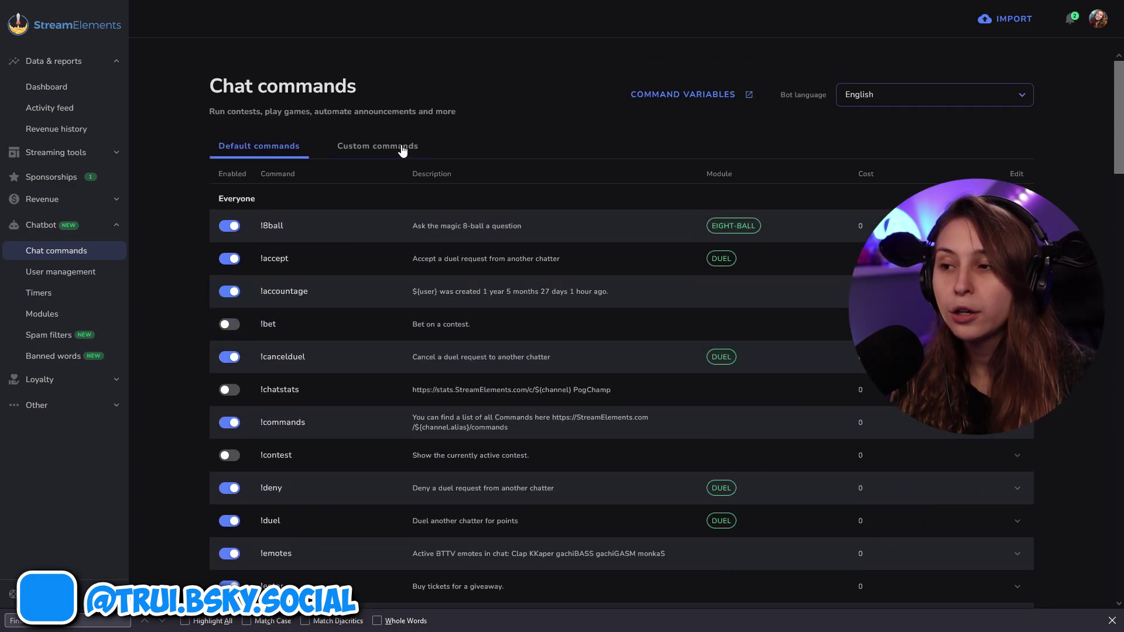
- Add a custom command named 'Socials' with user level Everyone and response type Say
click(372, 148)
click(942, 182)
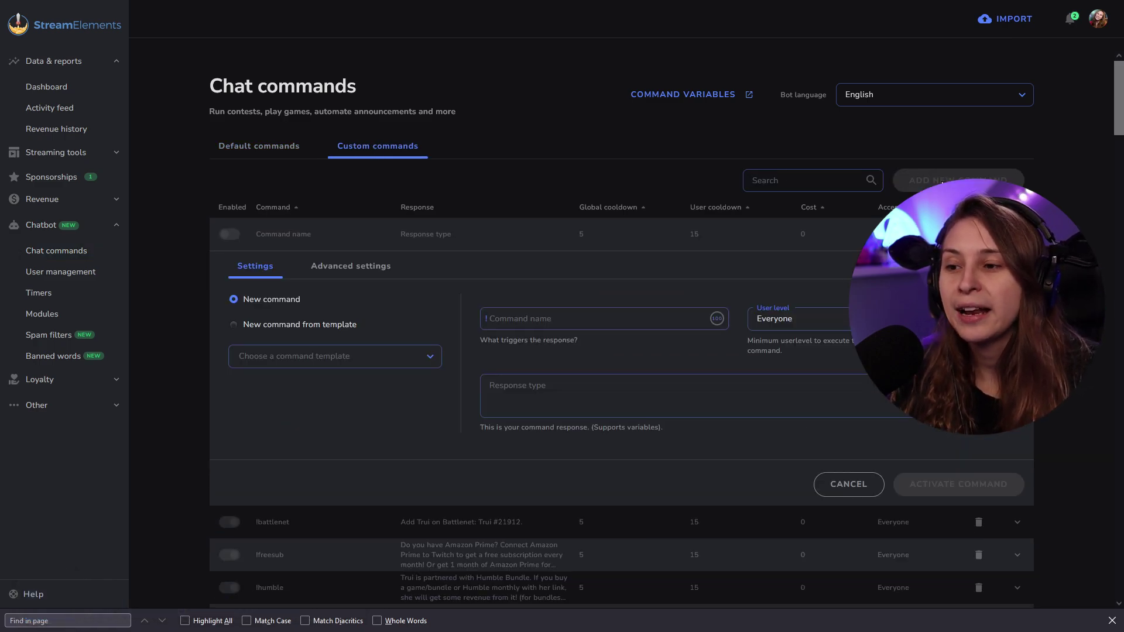
click(302, 357)
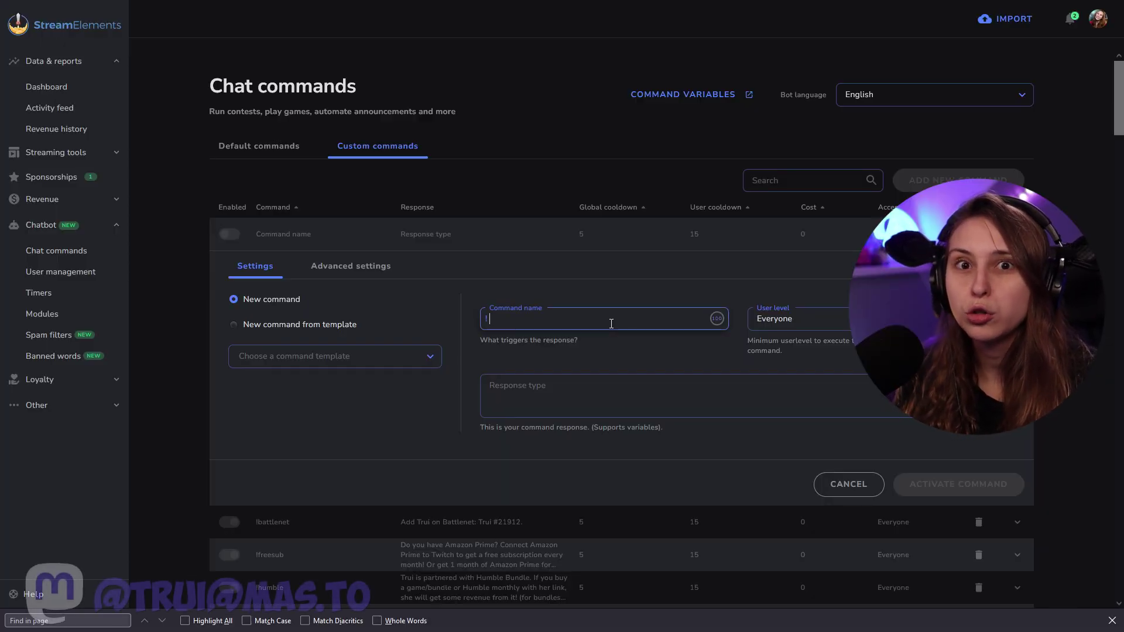
text(Socials)
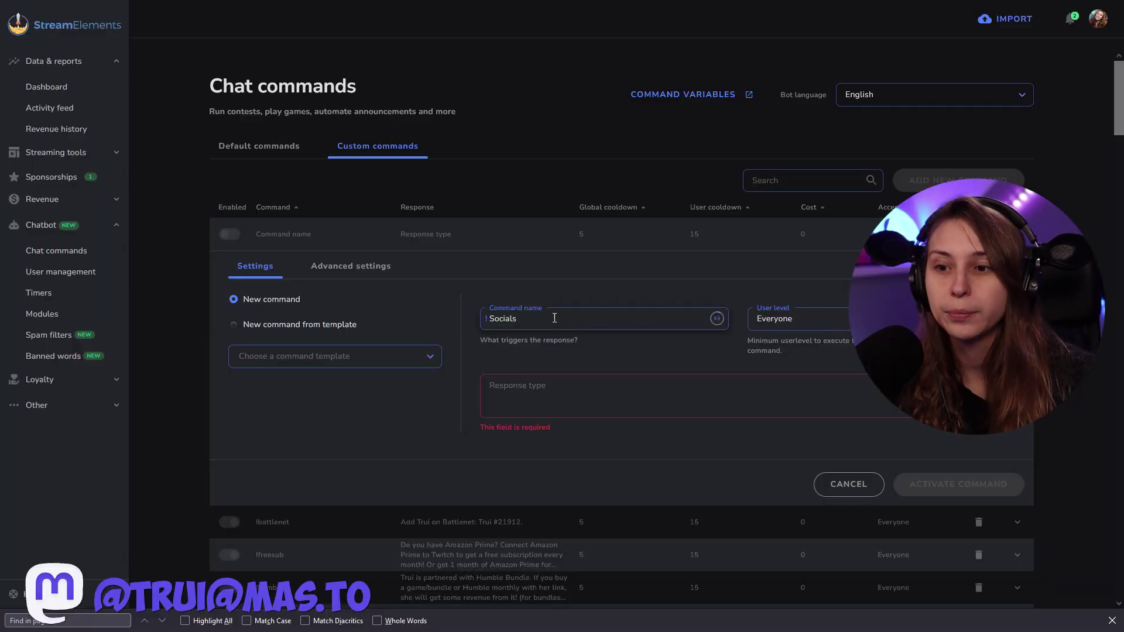
click(777, 325)
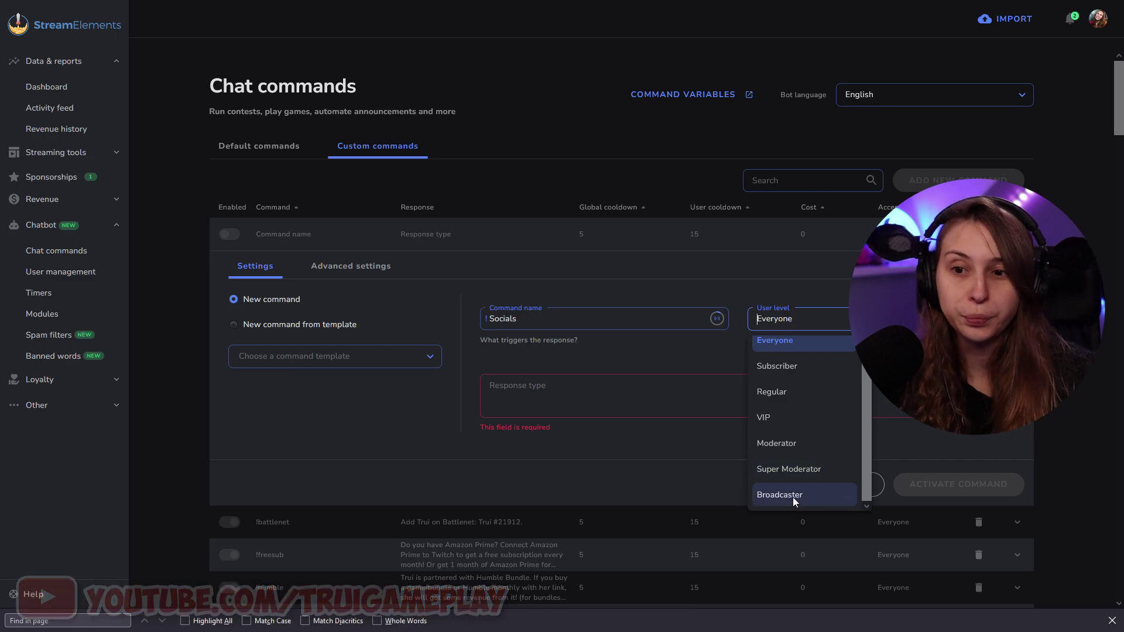
click(941, 317)
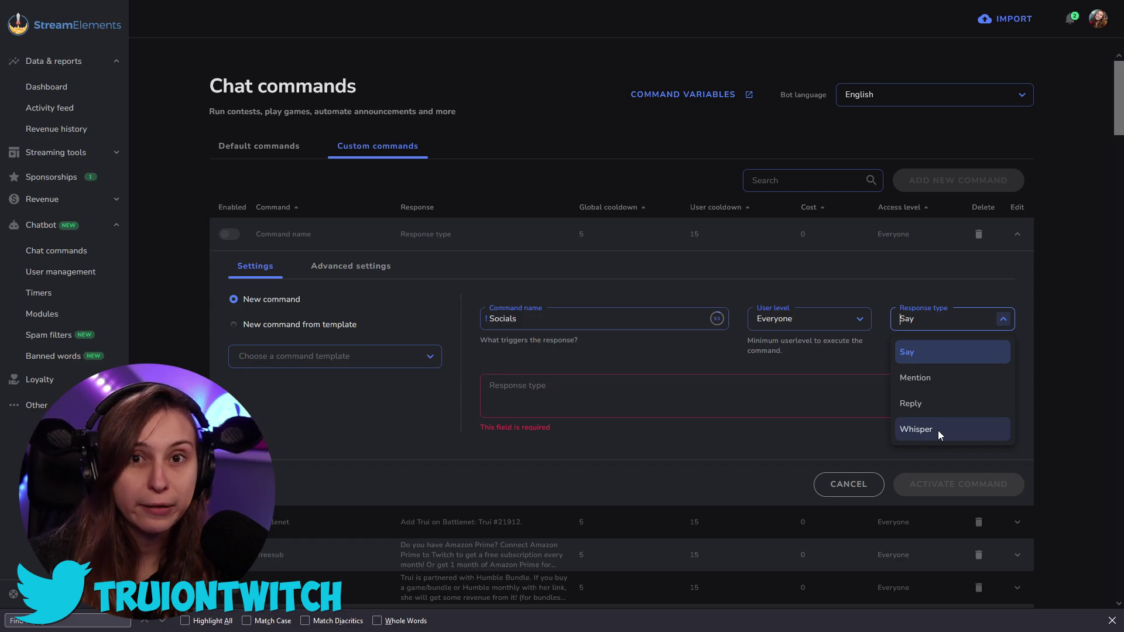
- Enter the response 'Follow me on X…' with the X, YouTube and TikTok links
click(529, 391)
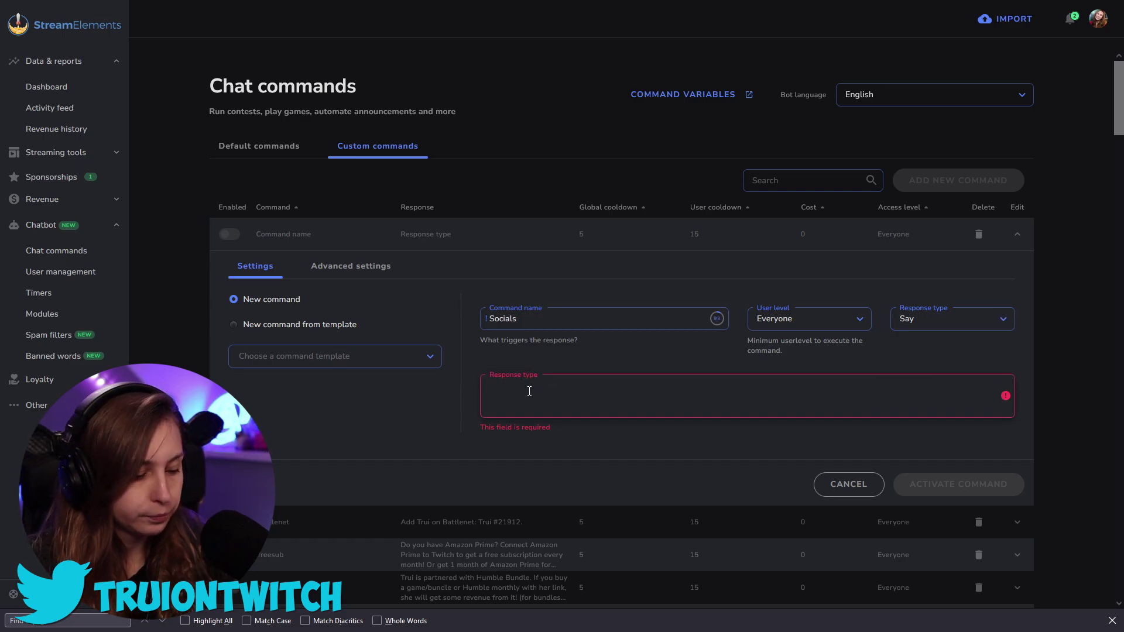
text(Follow me on X)
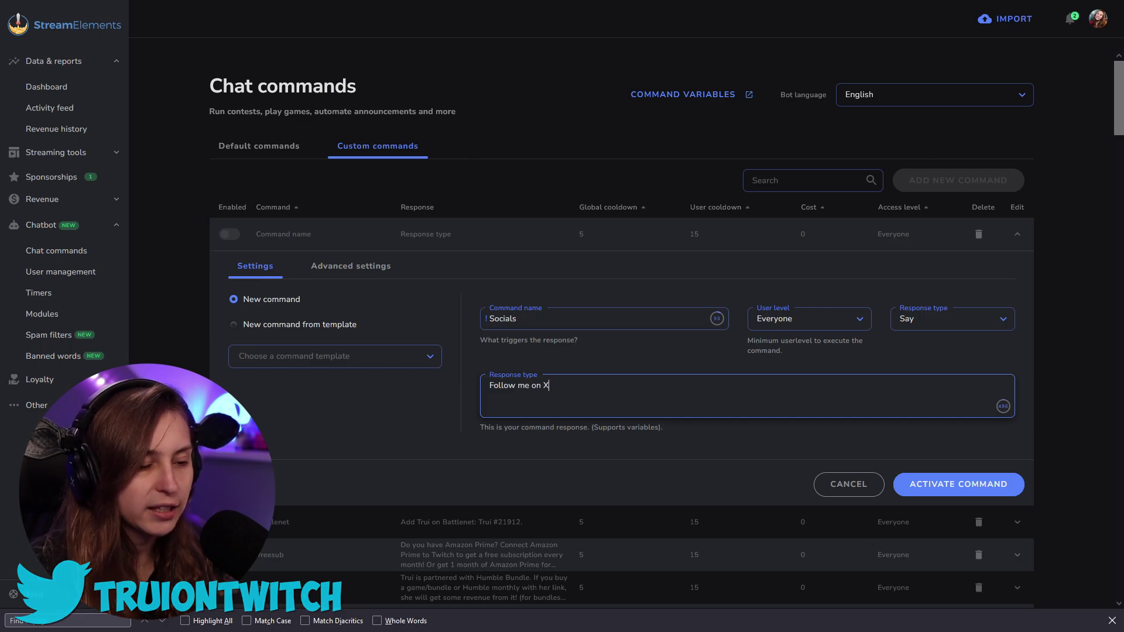
text(: Fo)
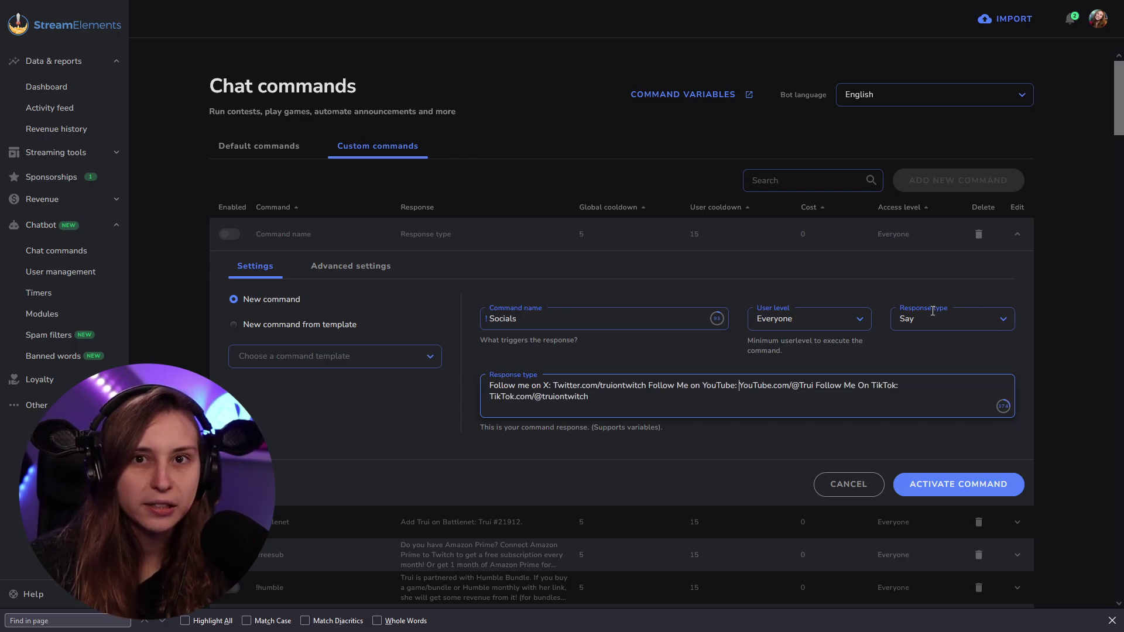
- Check the Advanced settings, rename the command to Socials2 and activate it
click(340, 278)
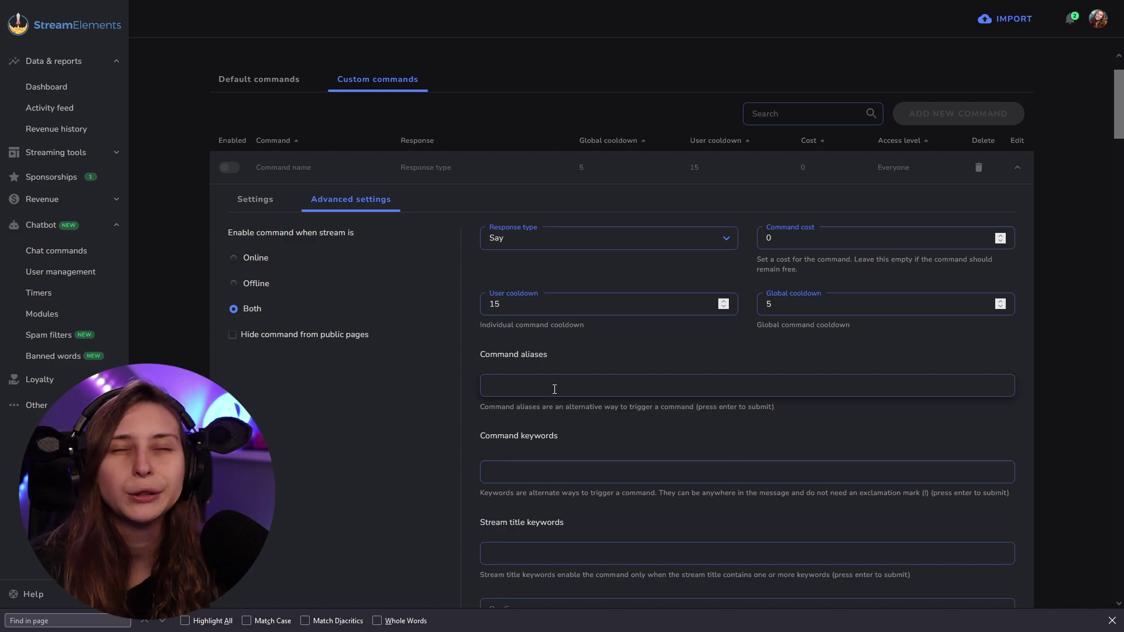
scroll(505, 393, down, 2)
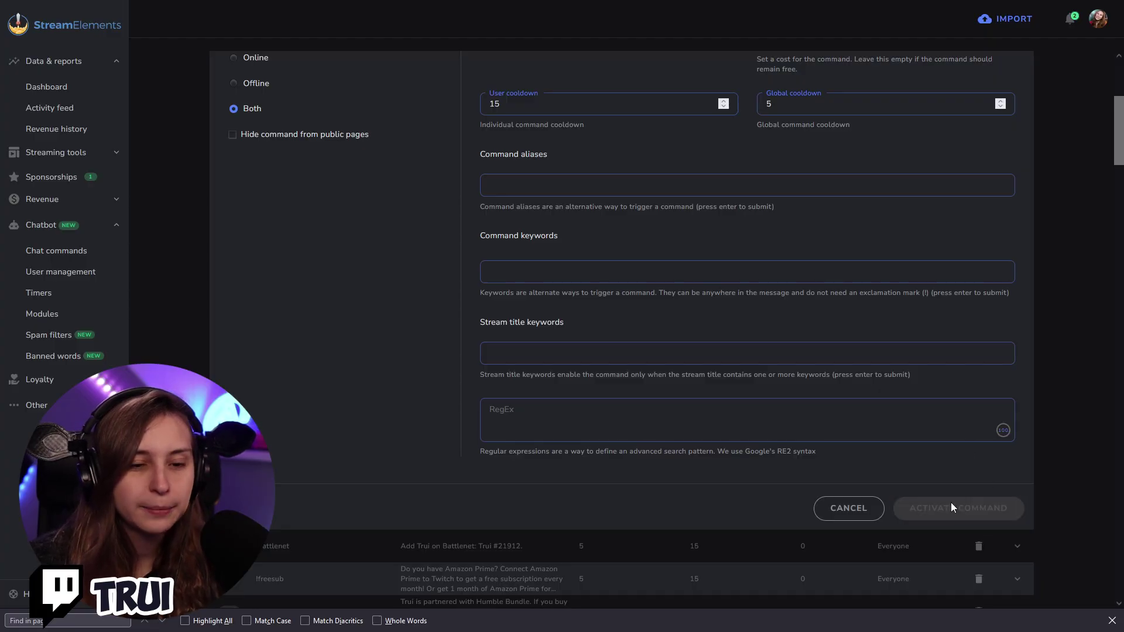
scroll(623, 408, up, 1)
click(250, 71)
text(Socials2)
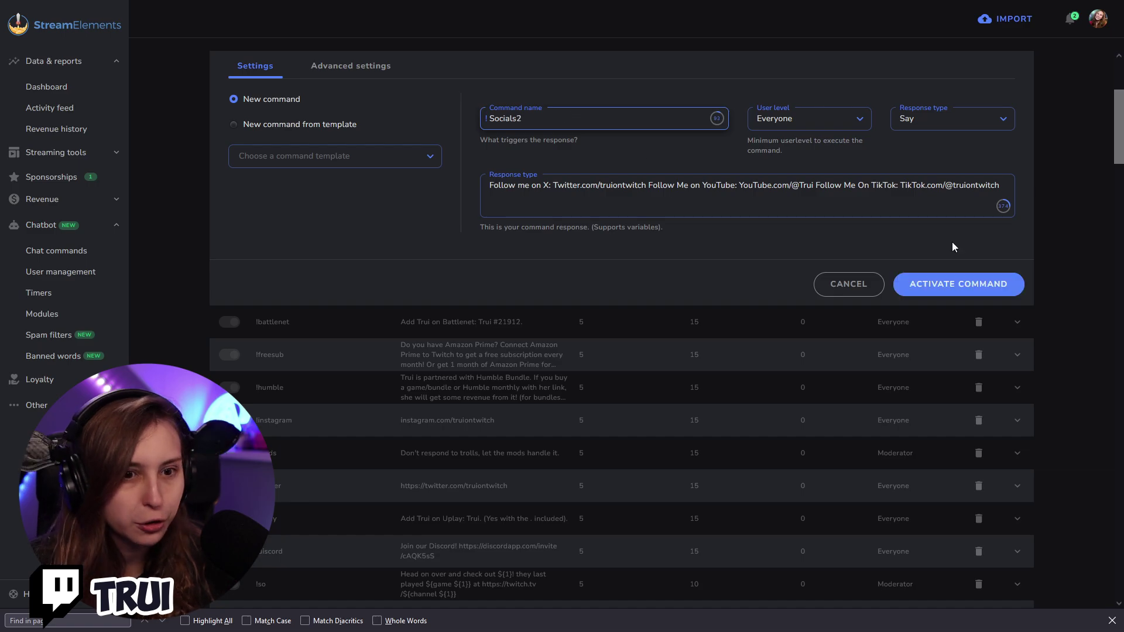
click(977, 281)
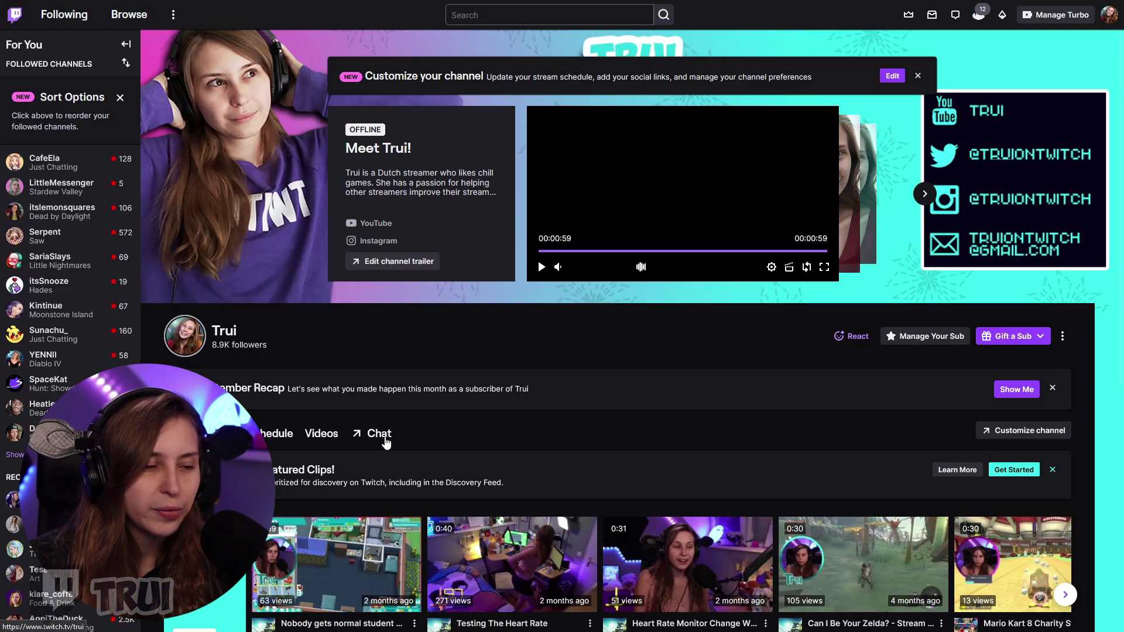
click(379, 433)
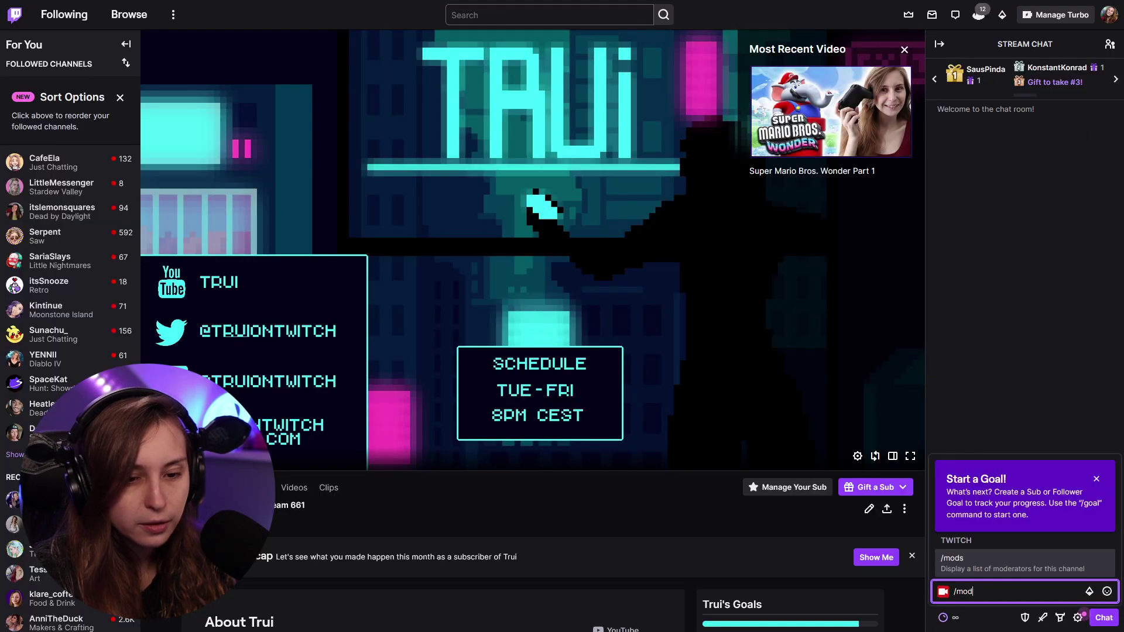
text(str)
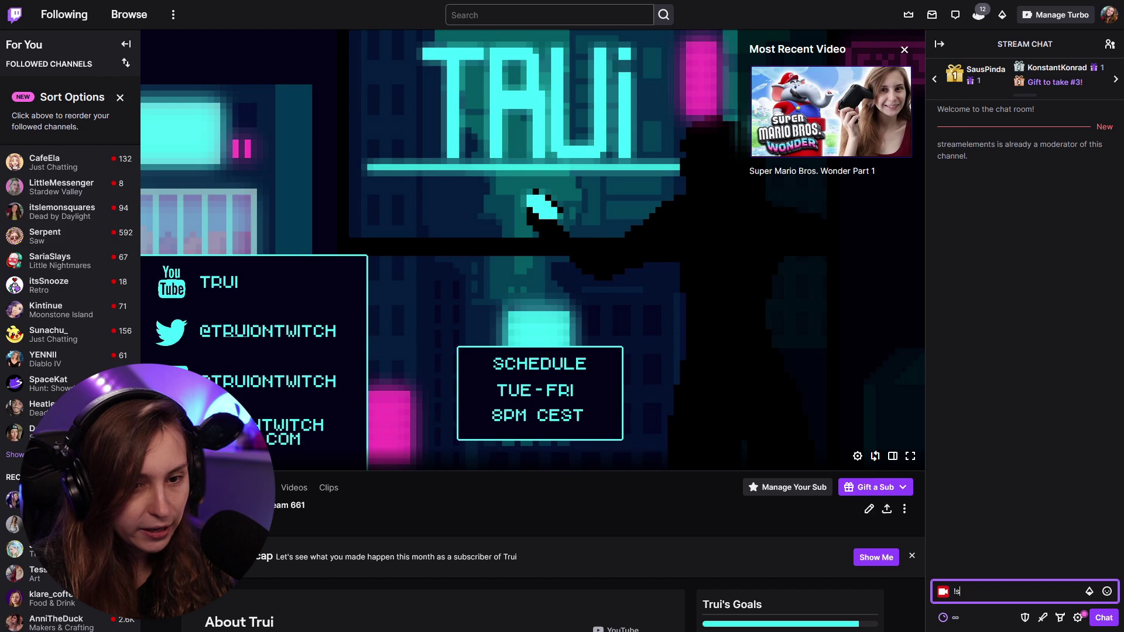
text(s2)
- Send !socials2 in Twitch chat and receive the bot's X, YouTube and TikTok links
key(Return)
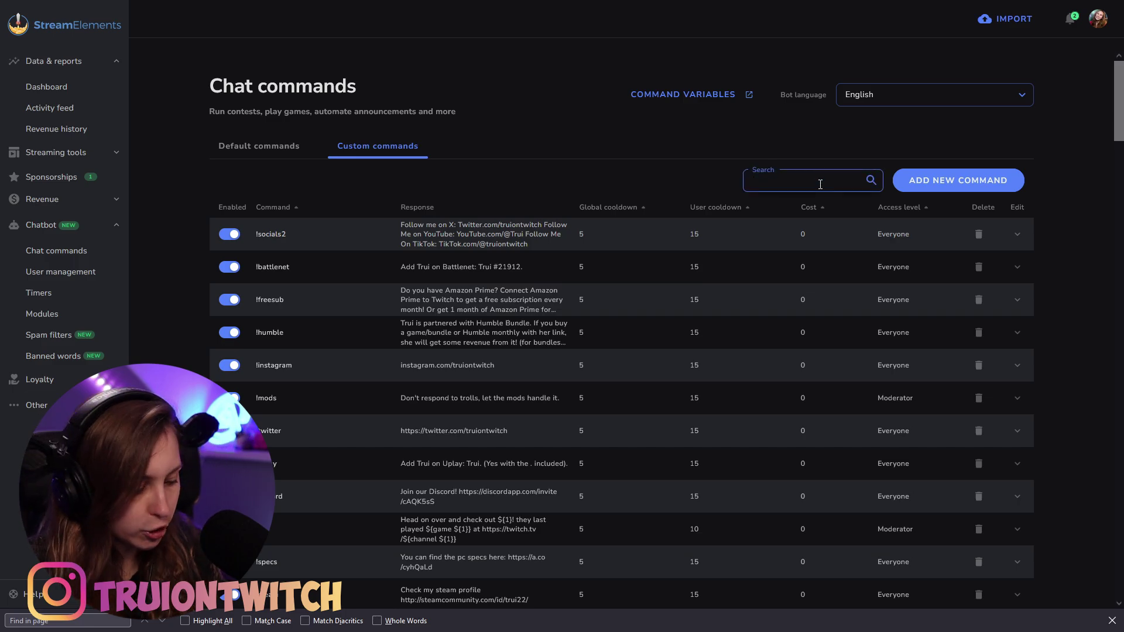
text(soc)
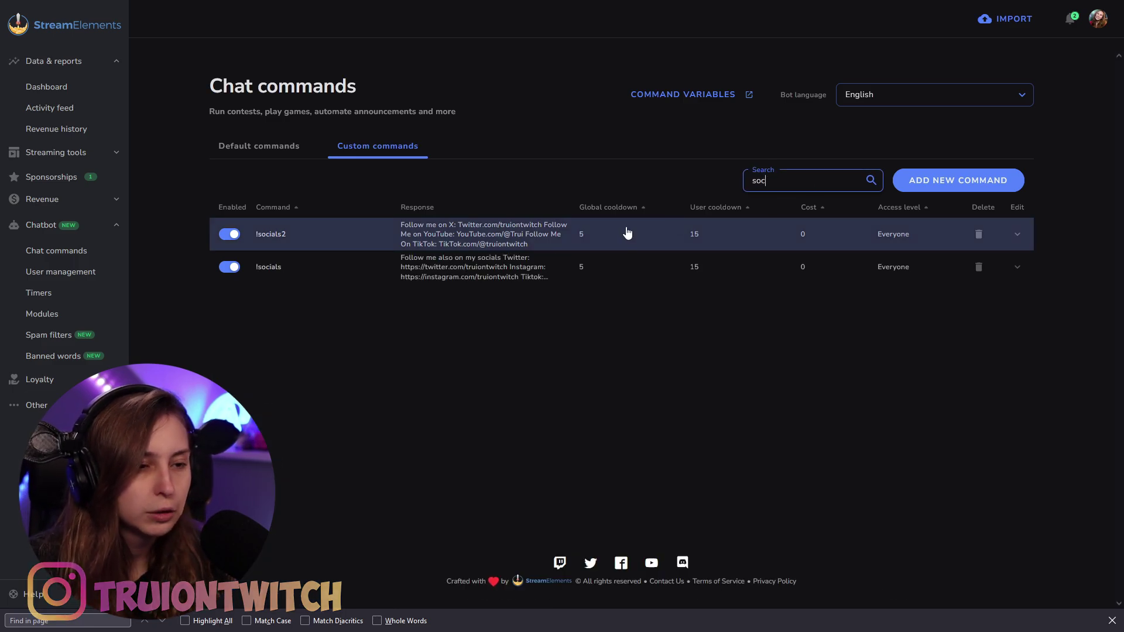
- Turn off the !socials2 Enabled toggle, then request its deletion
click(624, 234)
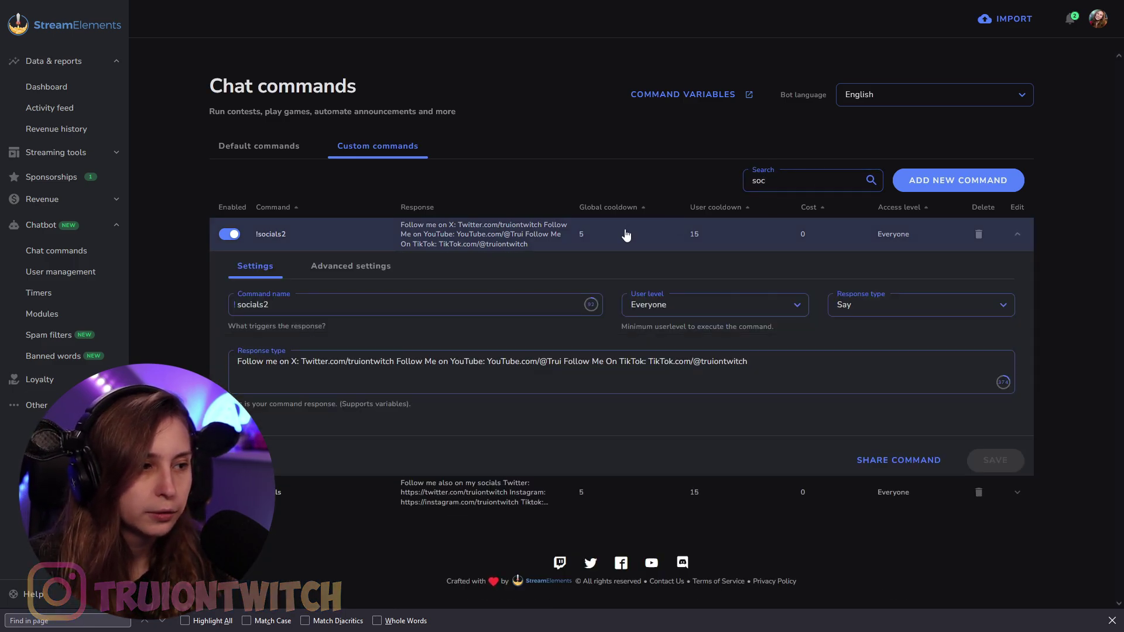
click(229, 233)
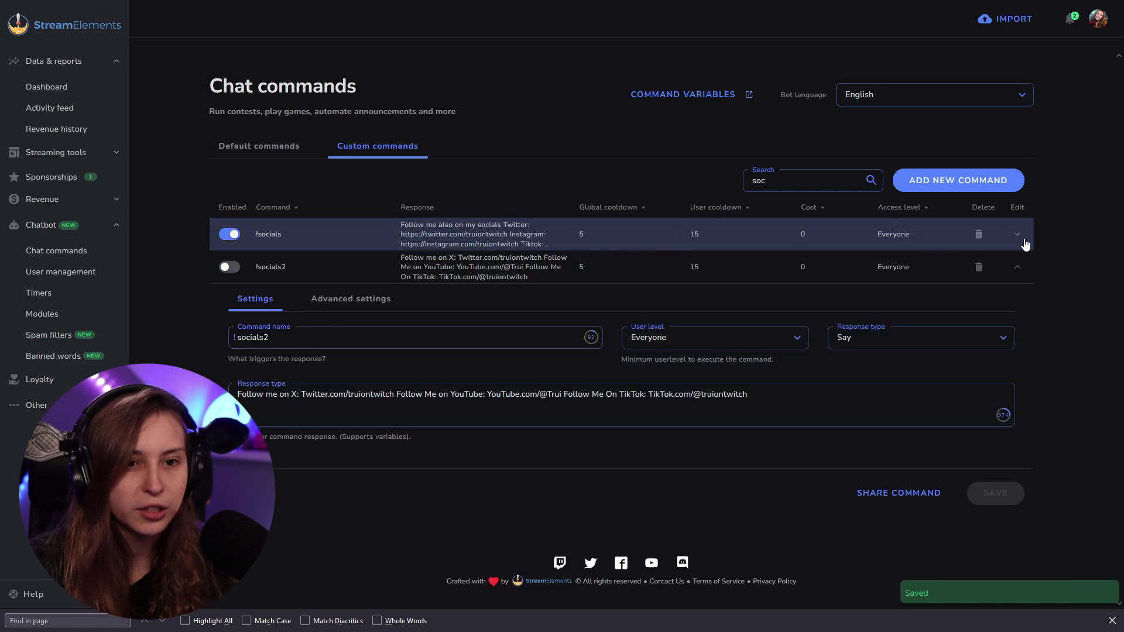
click(979, 268)
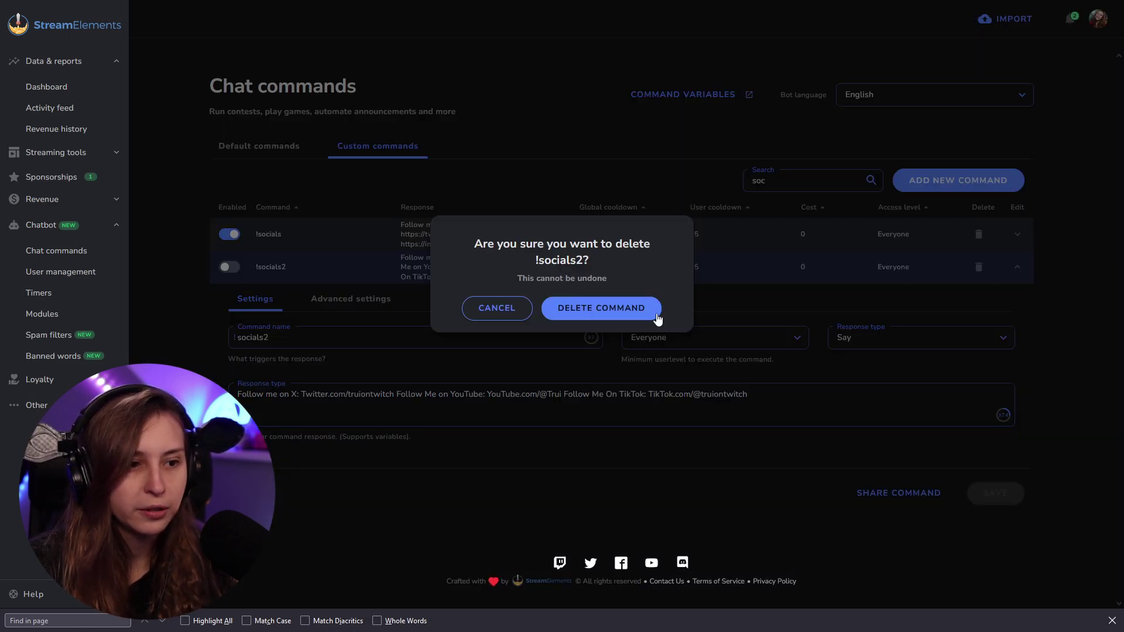